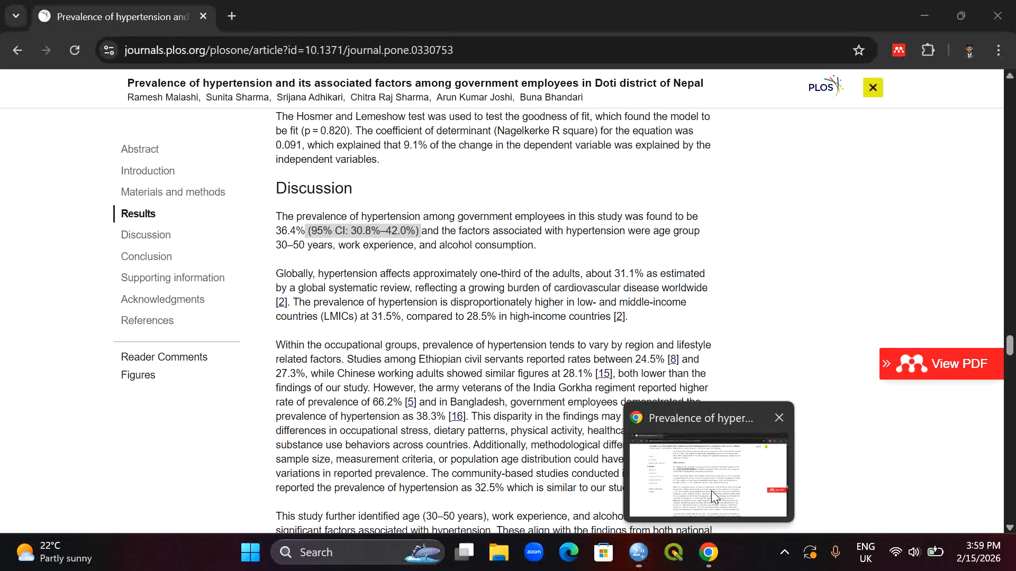
# Examine the prevalence of hypertension and its 95% CI in the first sentence of the article's Discussion section
pyautogui.click(711, 490)
pyautogui.click(441, 256)
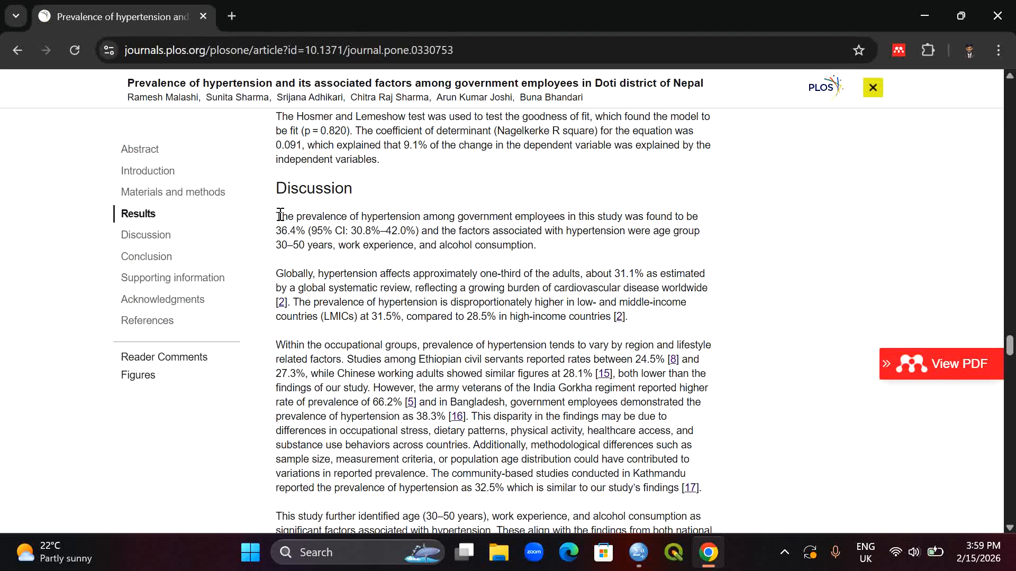
pyautogui.moveTo(280, 216)
pyautogui.mouseDown()
pyautogui.moveTo(726, 216)
pyautogui.moveTo(276, 230)
pyautogui.mouseUp()
pyautogui.click(305, 231)
pyautogui.click(277, 236)
pyautogui.click(277, 229)
pyautogui.moveTo(306, 230); pyautogui.dragTo(420, 226)
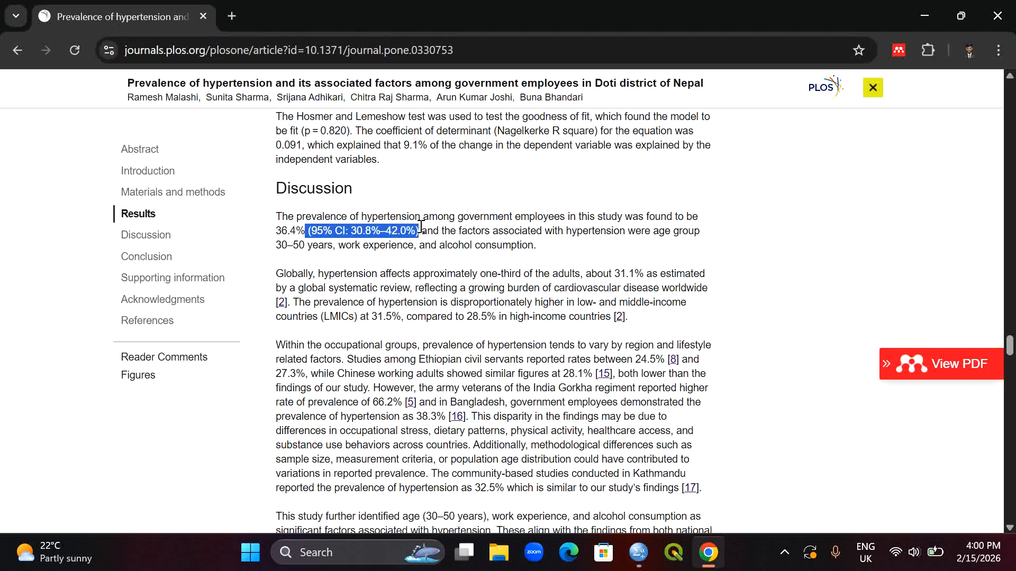
pyautogui.click(421, 226)
pyautogui.moveTo(421, 226)
pyautogui.mouseDown()
pyautogui.moveTo(279, 221)
pyautogui.moveTo(420, 231)
pyautogui.mouseUp()
pyautogui.click(278, 222)
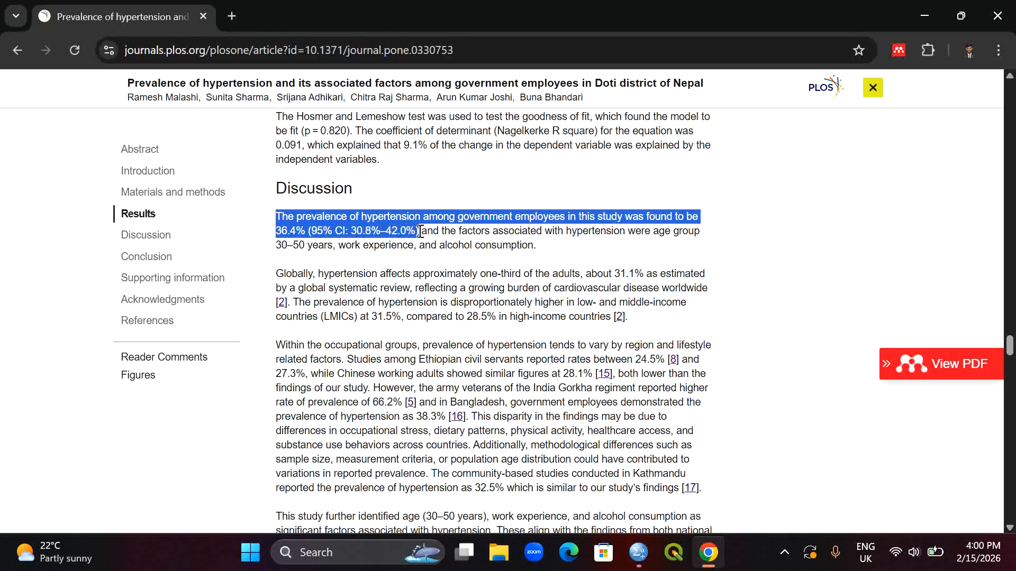
# Switch to SPSS Statistics and inspect the anxiety_cat_check column both as numeric codes and as value labels
pyautogui.moveTo(638, 552)
pyautogui.click(641, 492)
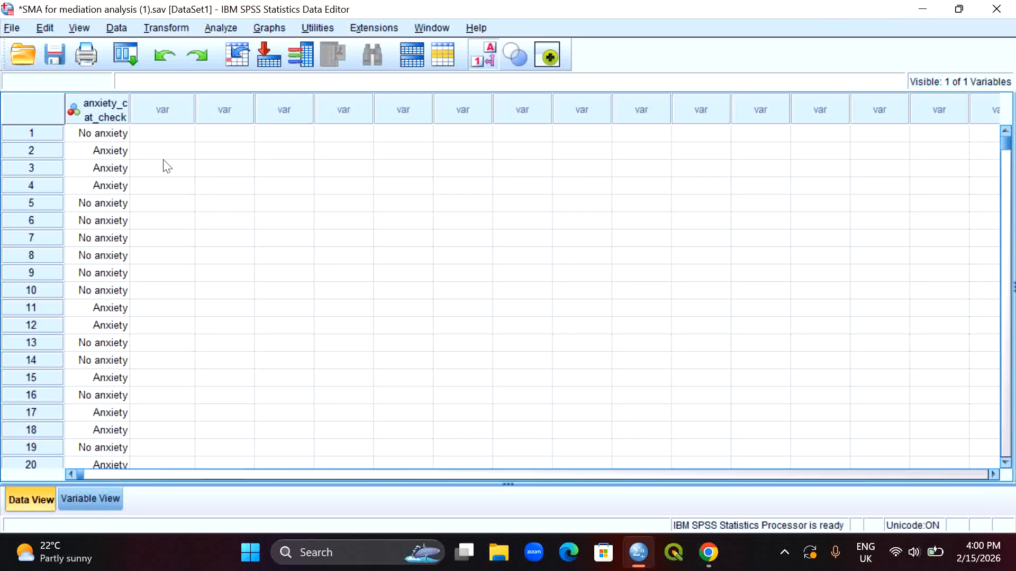
pyautogui.click(110, 107)
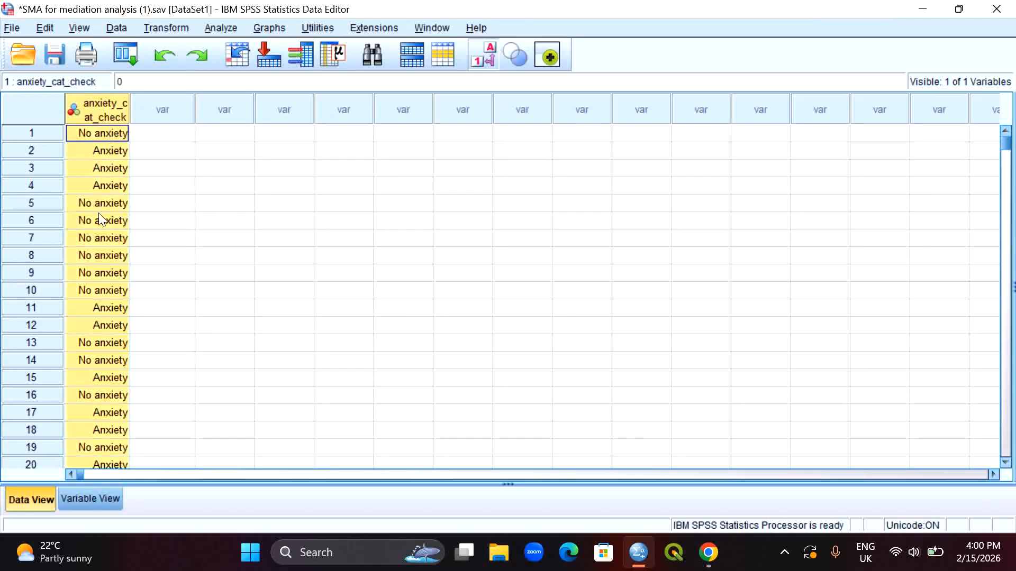
pyautogui.click(292, 182)
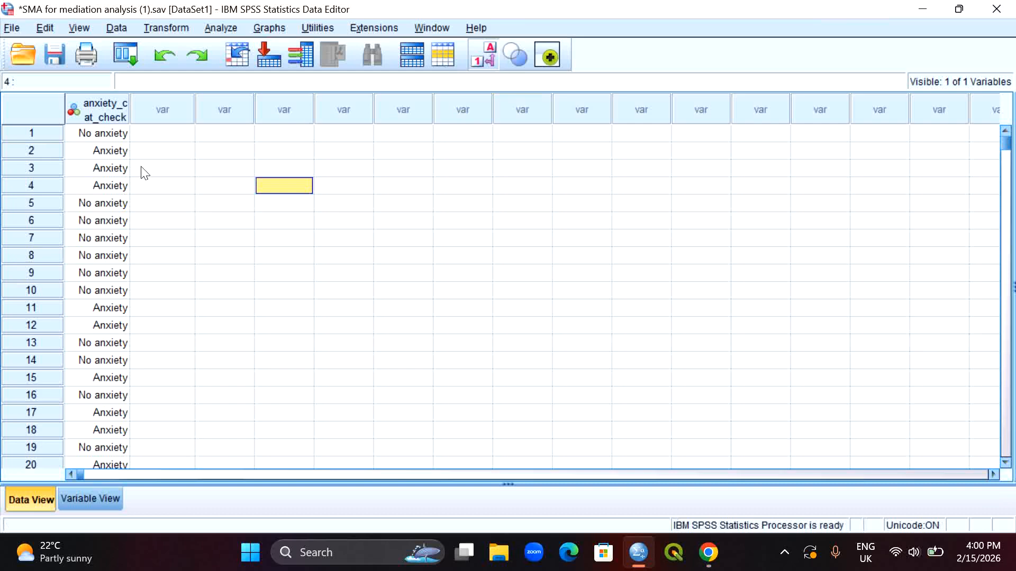
pyautogui.click(491, 55)
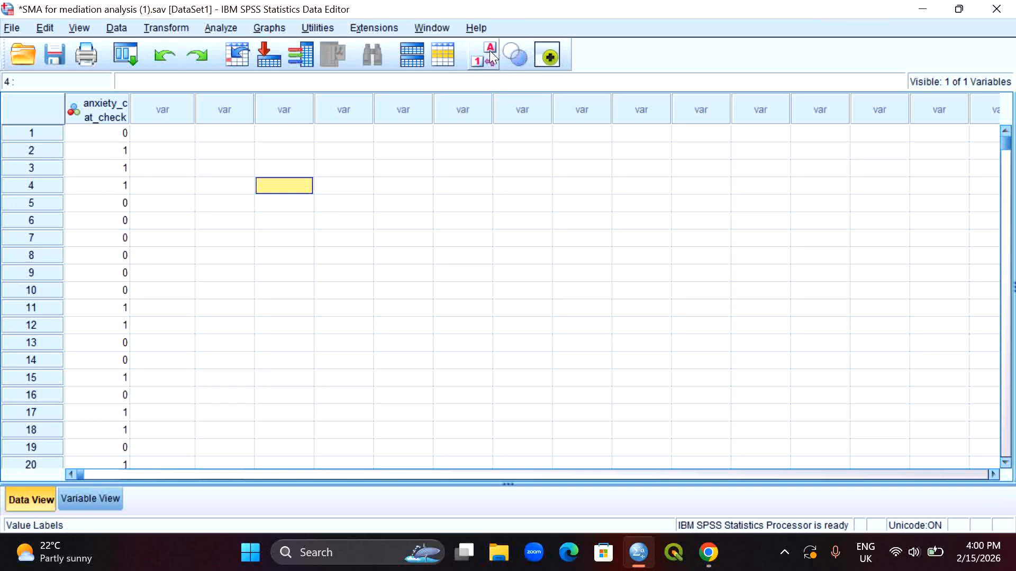
pyautogui.click(491, 55)
pyautogui.click(492, 55)
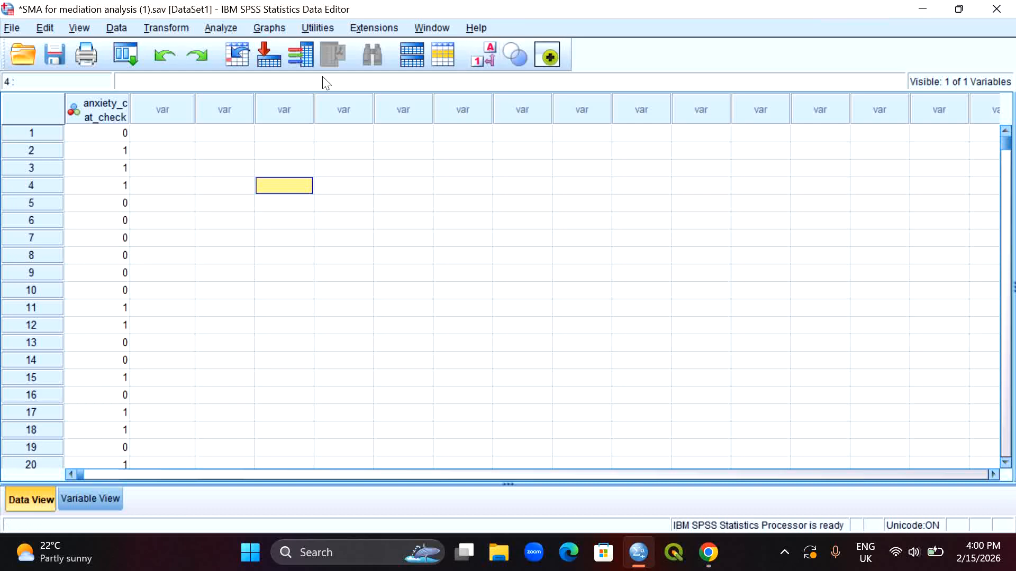
pyautogui.click(123, 156)
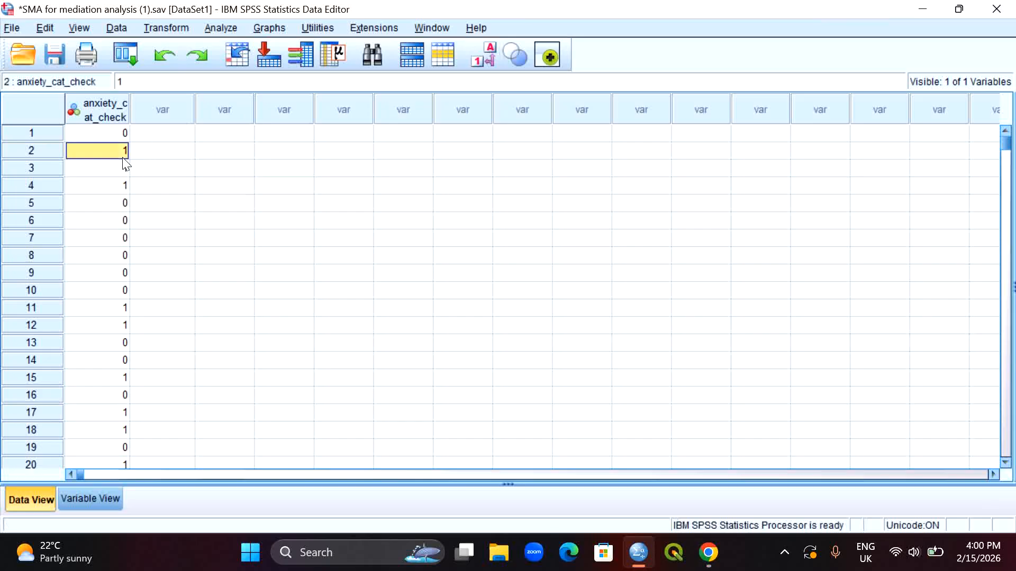
pyautogui.click(493, 62)
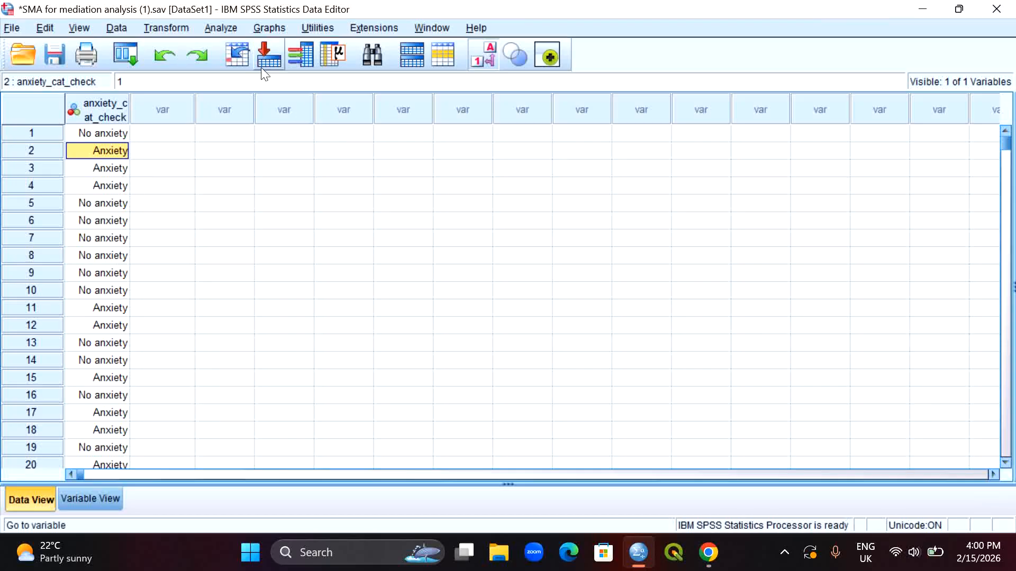
# Start a one-sample nonparametric test with Customize analysis as its objective
pyautogui.click(230, 29)
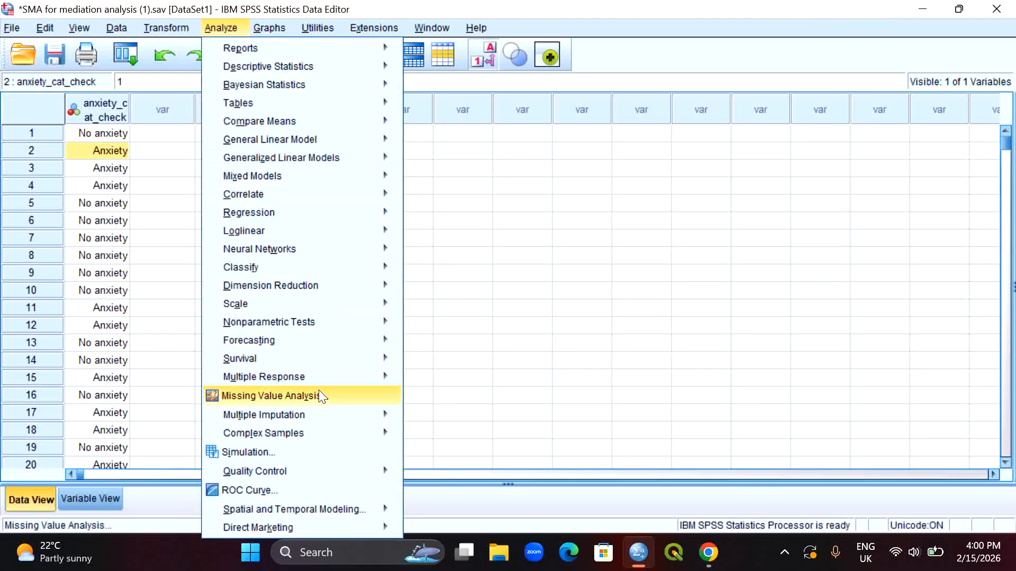
pyautogui.moveTo(323, 327)
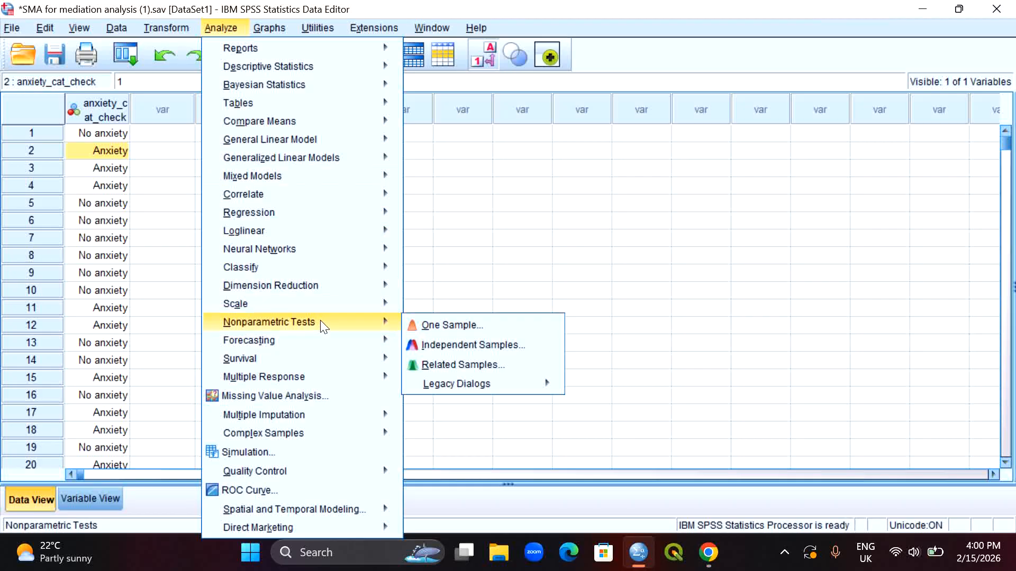
pyautogui.click(470, 327)
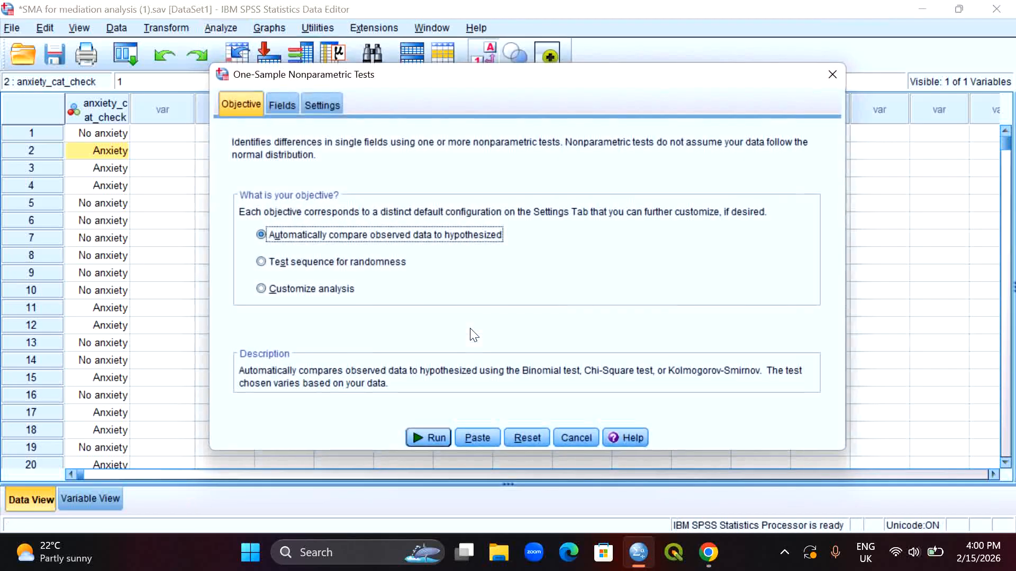
pyautogui.click(263, 289)
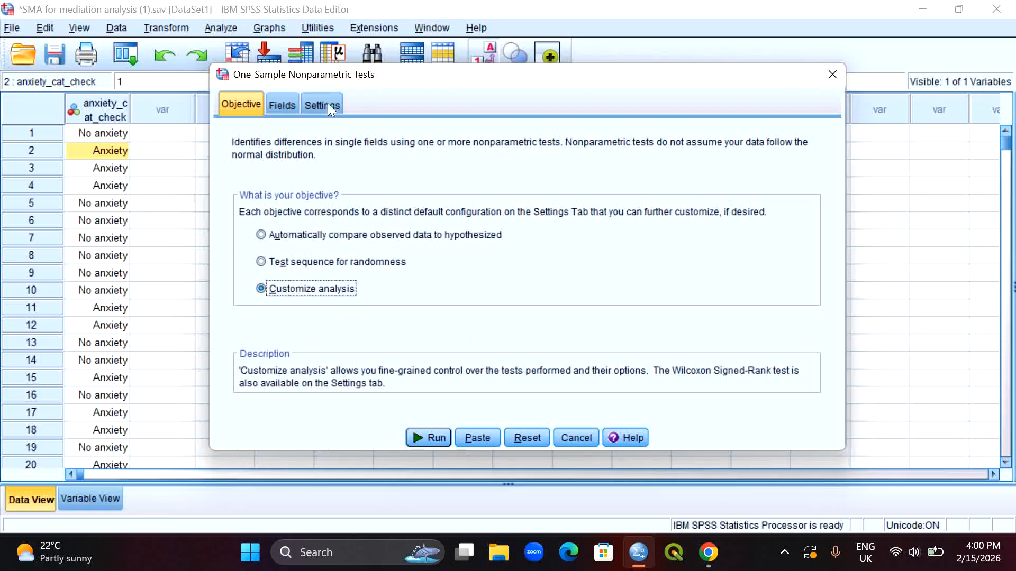
# Assign anxiety_cat_check as the test field using custom field assignments
pyautogui.click(298, 105)
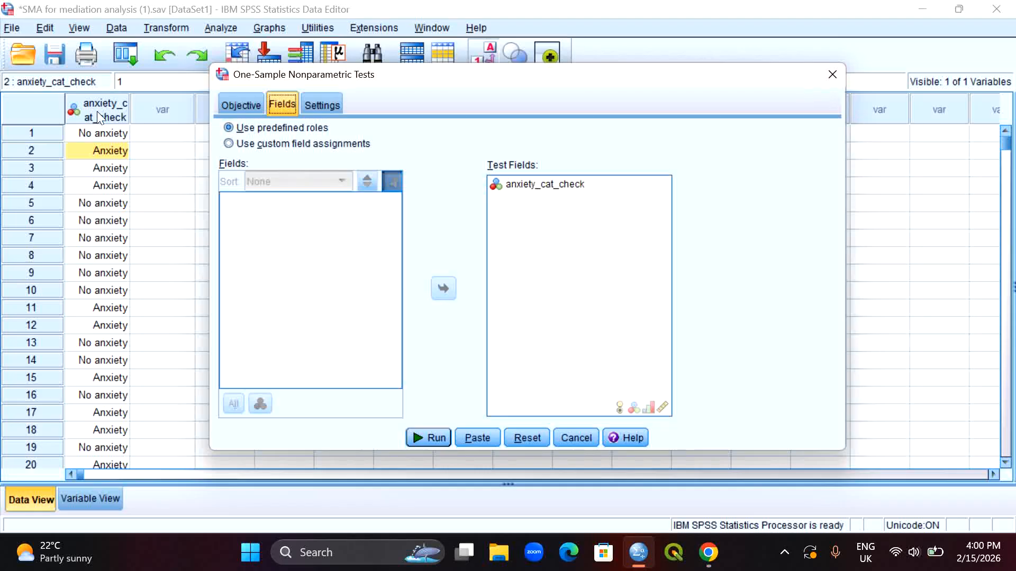
pyautogui.click(556, 189)
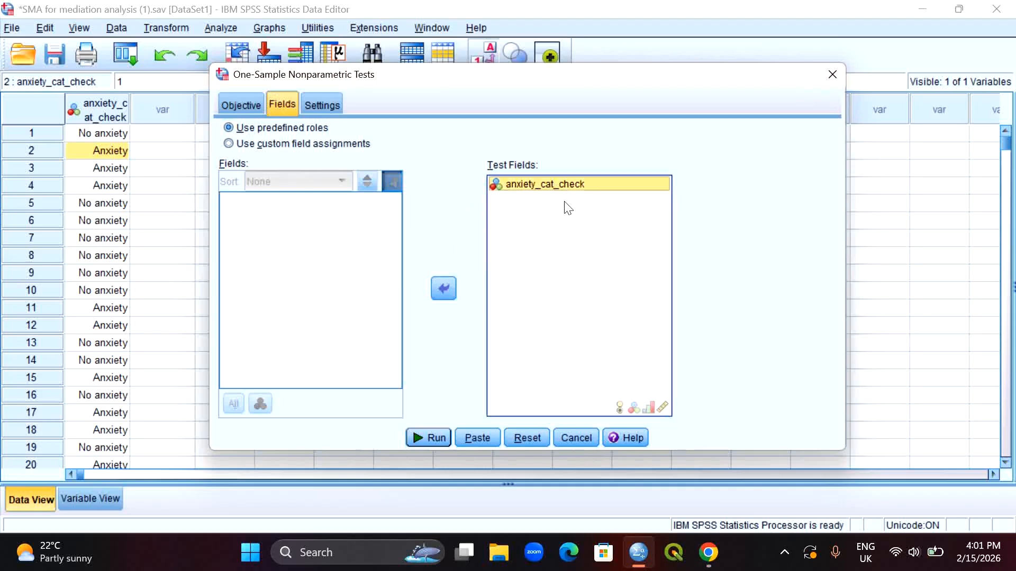
pyautogui.click(450, 295)
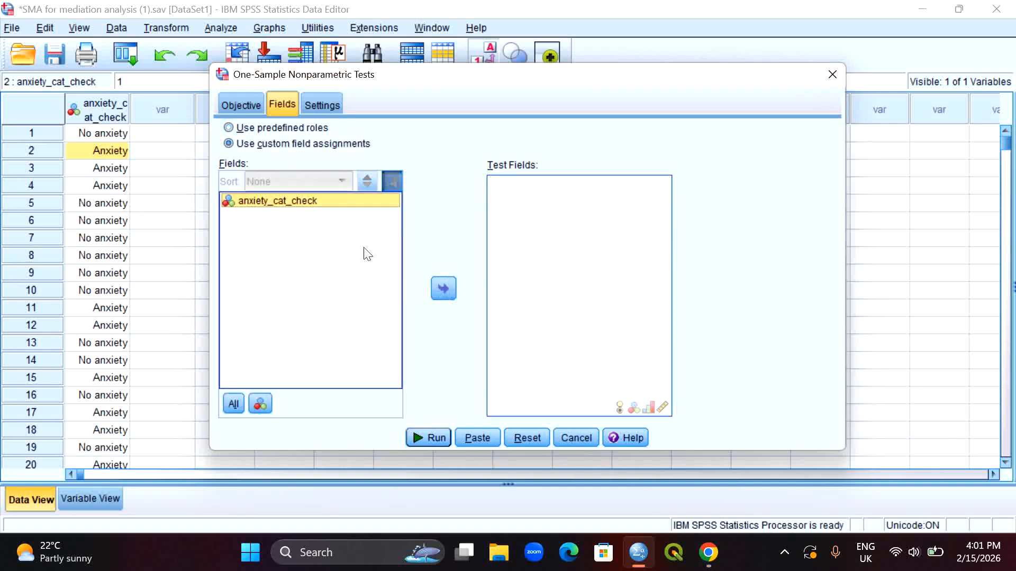
pyautogui.doubleClick(373, 204)
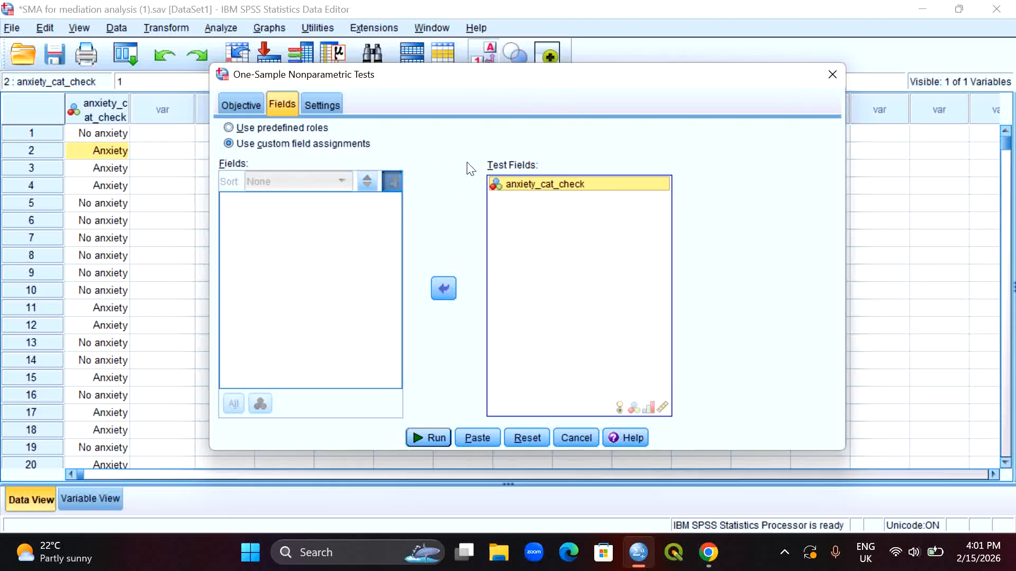
# Customize the tests to compare the observed binary probability to the hypothesized one with the Binomial test
pyautogui.click(331, 107)
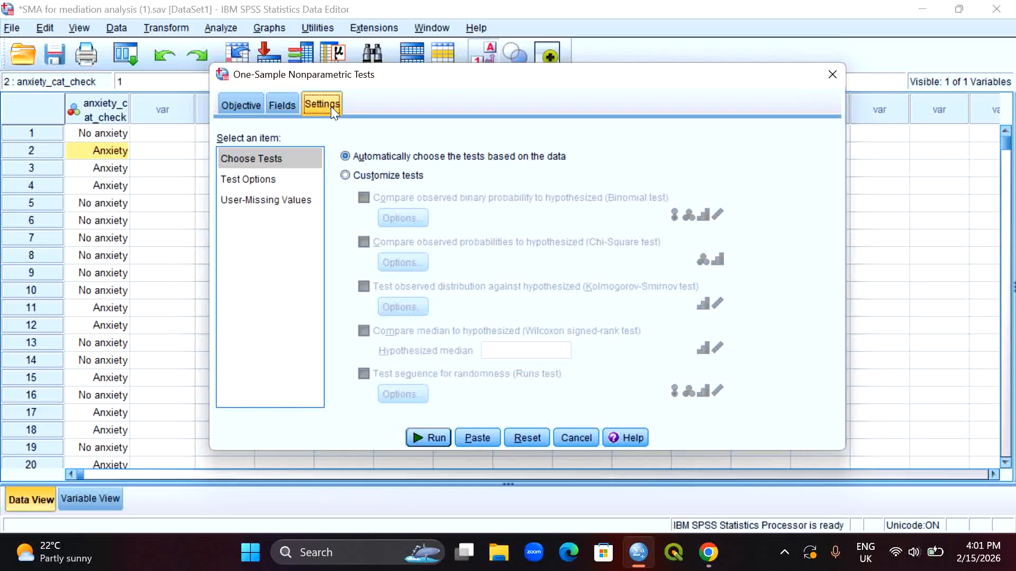
pyautogui.click(345, 175)
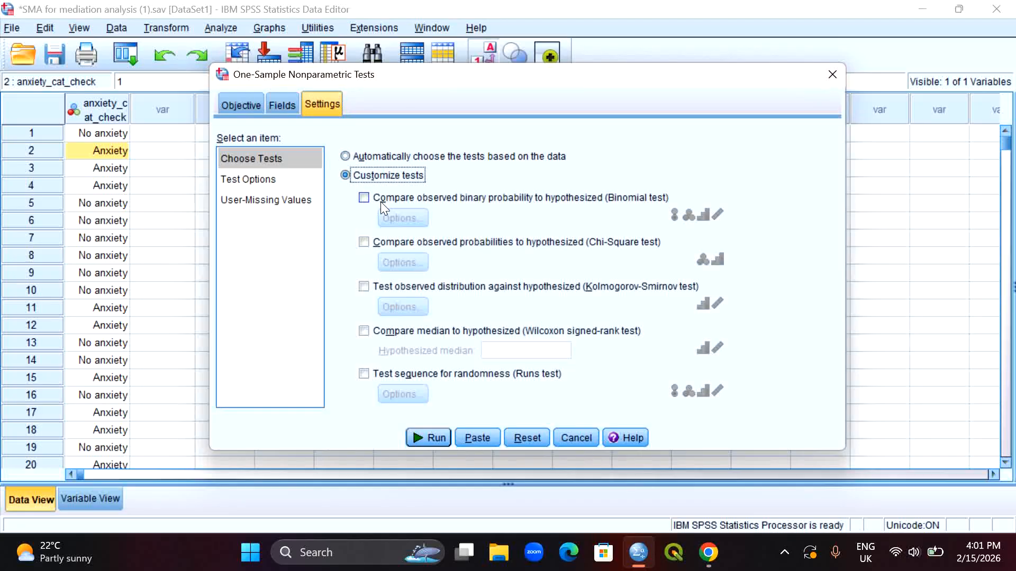
pyautogui.click(363, 198)
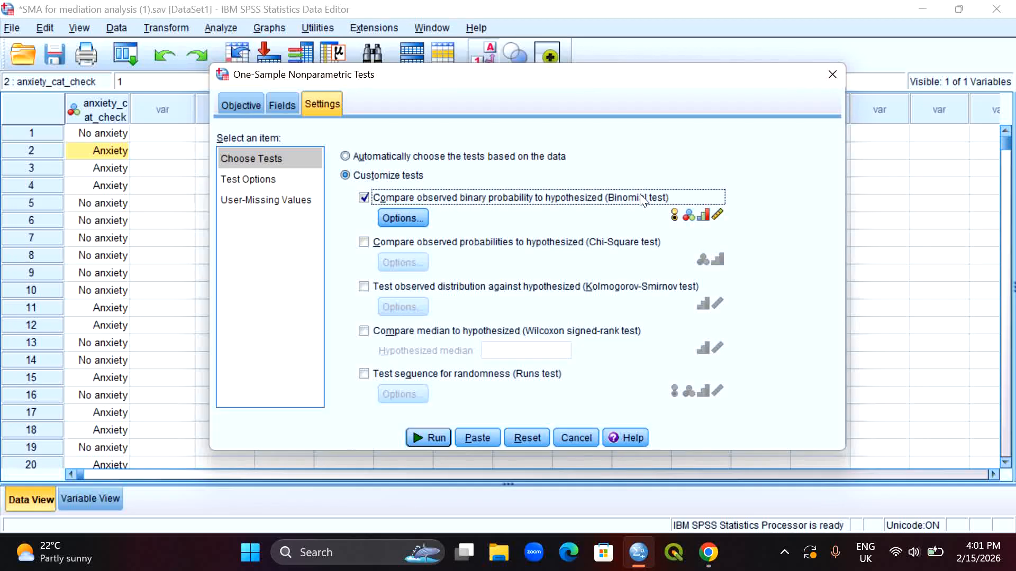
# Configure the Binomial test with a Clopper-Pearson (exact) confidence interval and 1 as the specified success value
pyautogui.click(394, 218)
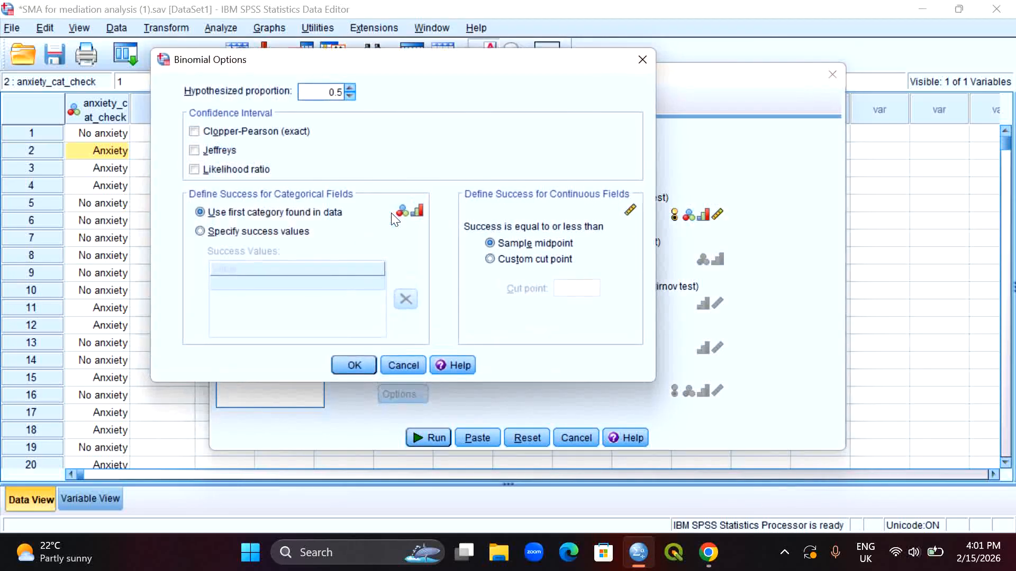
pyautogui.click(198, 132)
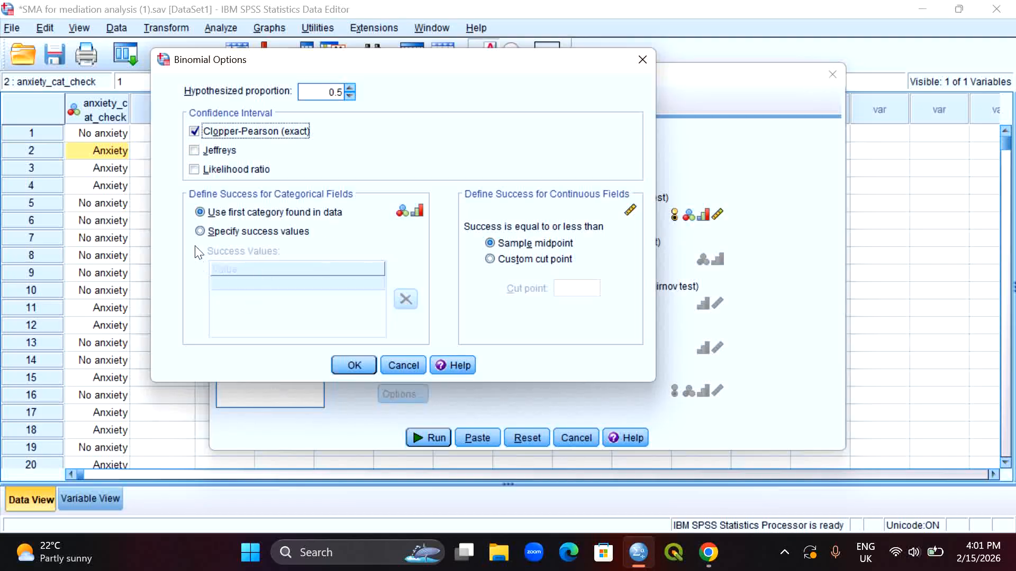
pyautogui.click(202, 233)
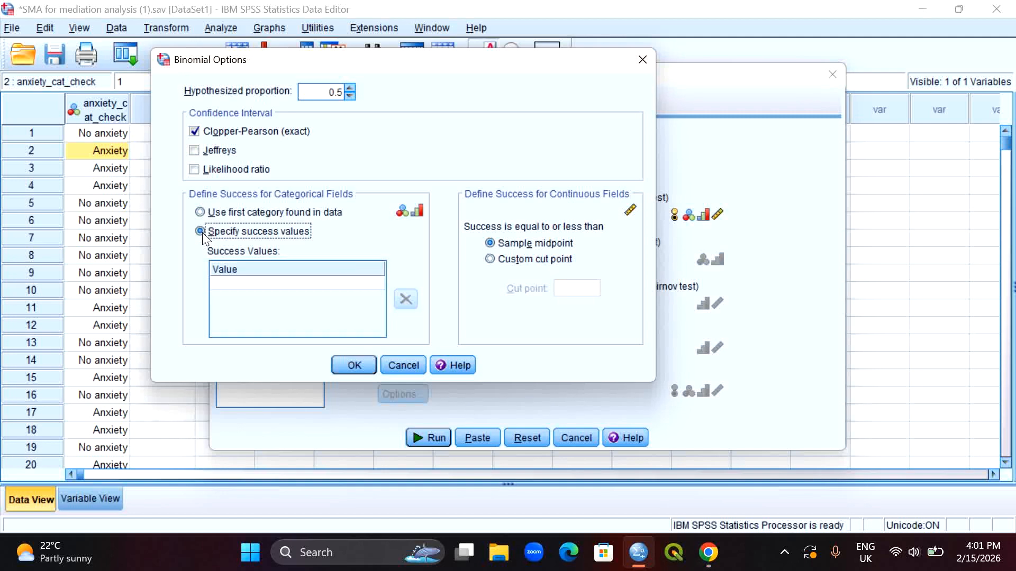
pyautogui.click(236, 283)
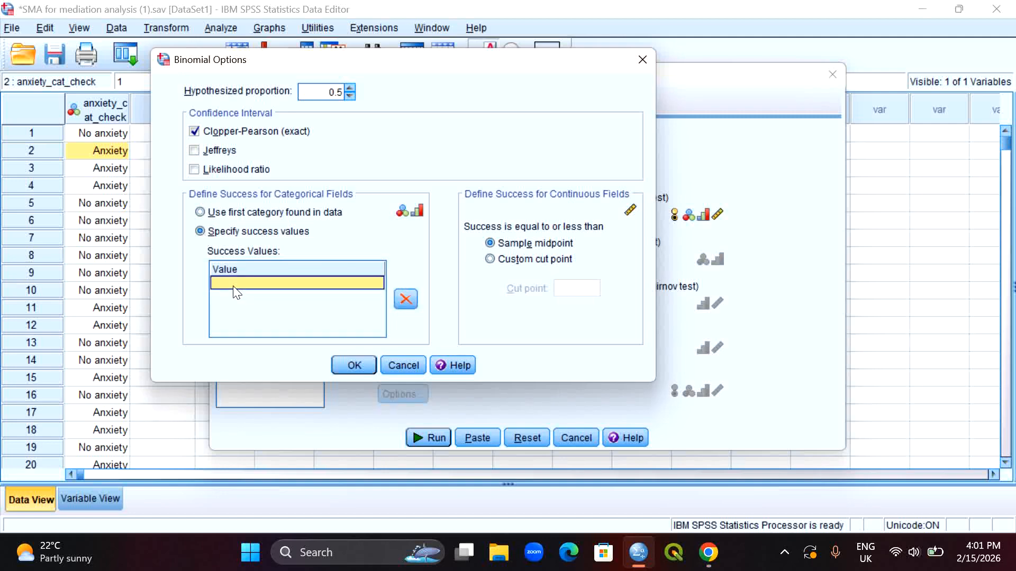
pyautogui.write('1')
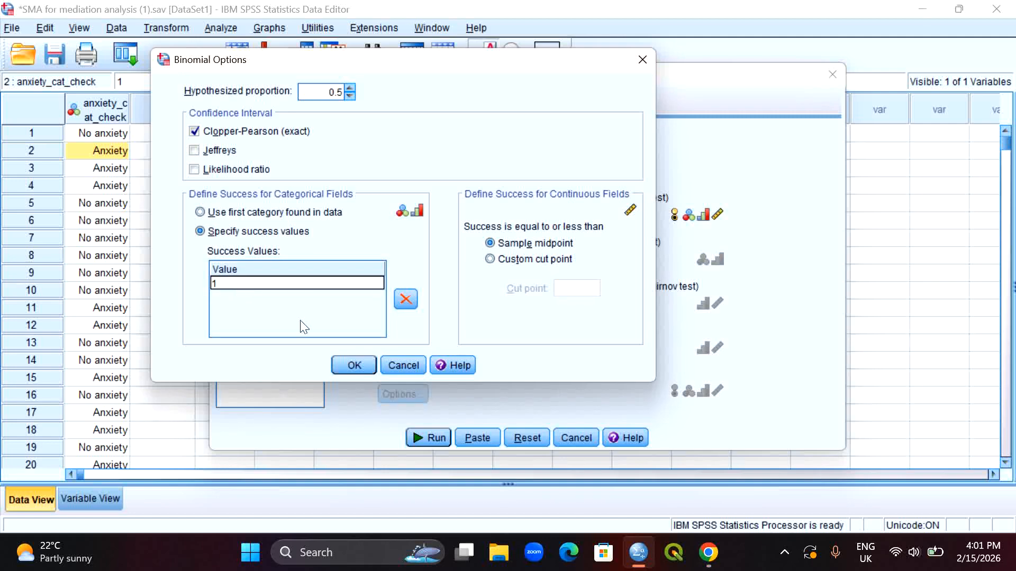
pyautogui.click(354, 365)
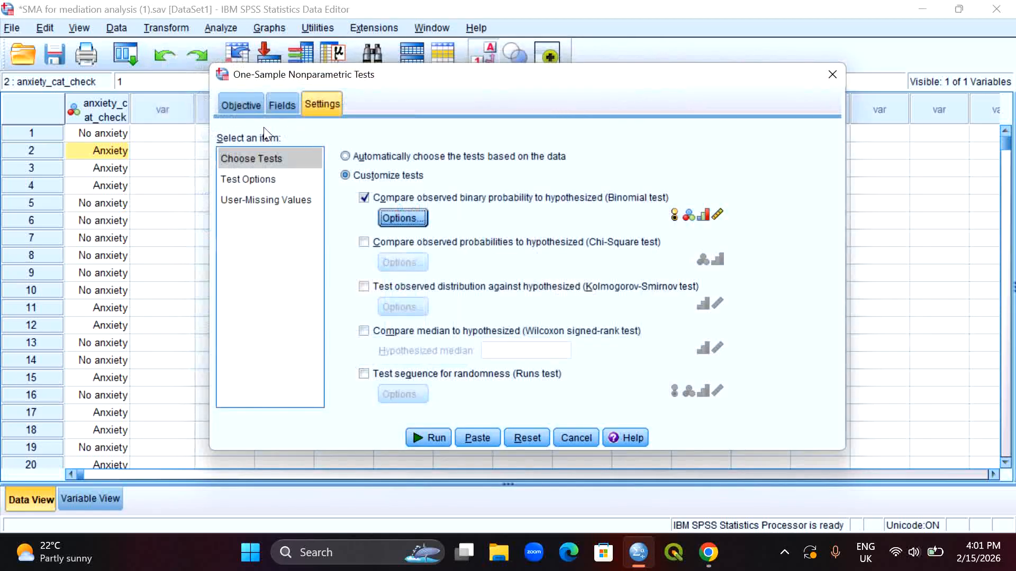
# Check the significance level and confidence interval in the test options and run the one-sample test
pyautogui.click(268, 181)
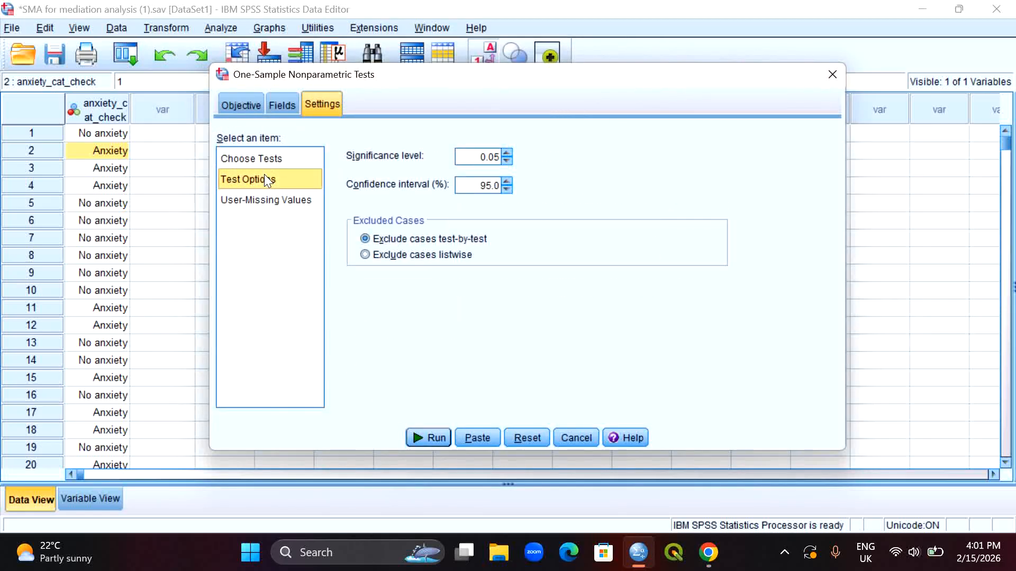
pyautogui.click(490, 185)
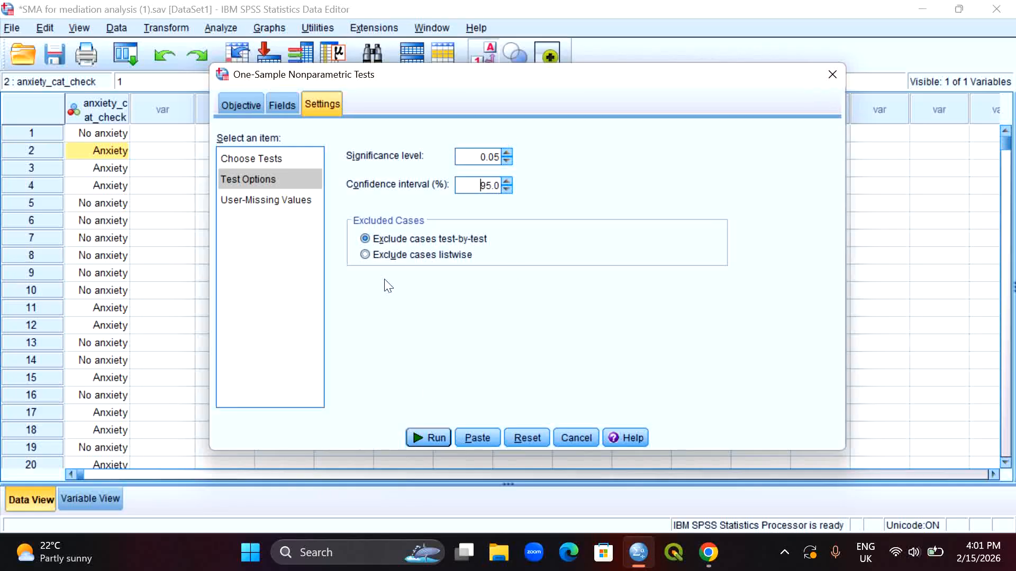
pyautogui.click(430, 437)
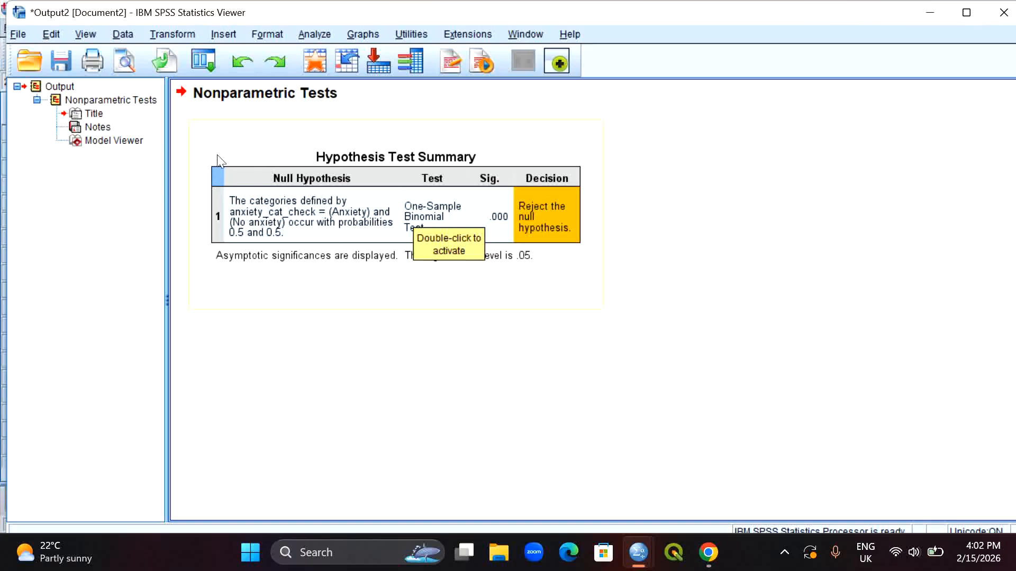
# Open the Hypothesis Test Summary output in the Model Viewer and display its Confidence Interval Summary View
pyautogui.click(411, 196)
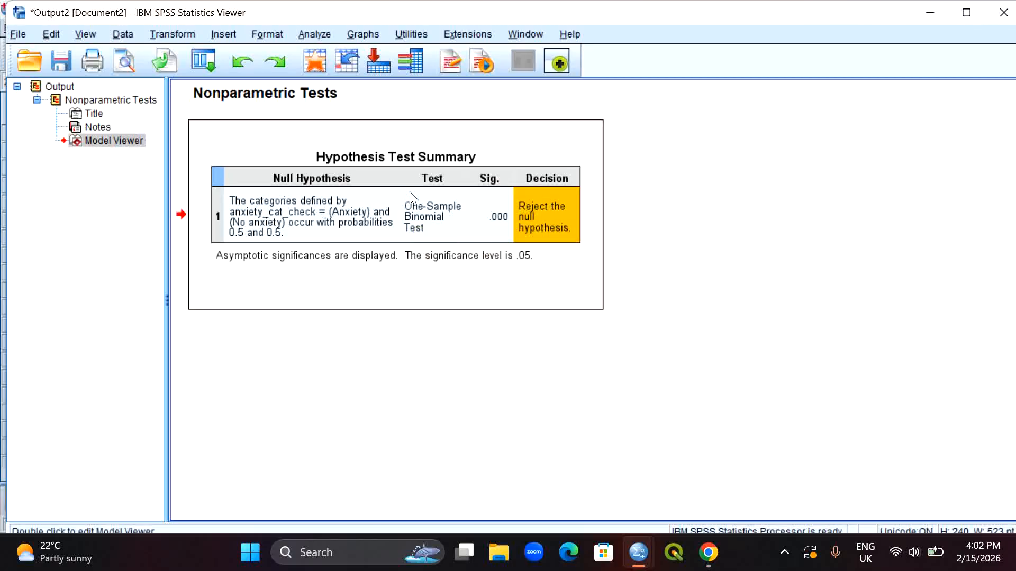
pyautogui.doubleClick(410, 197)
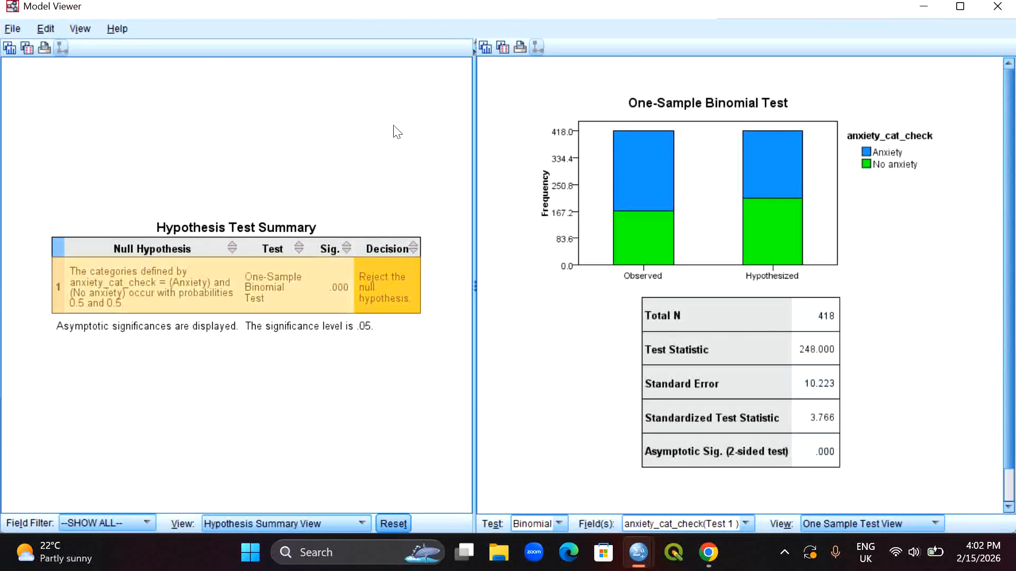
pyautogui.click(306, 522)
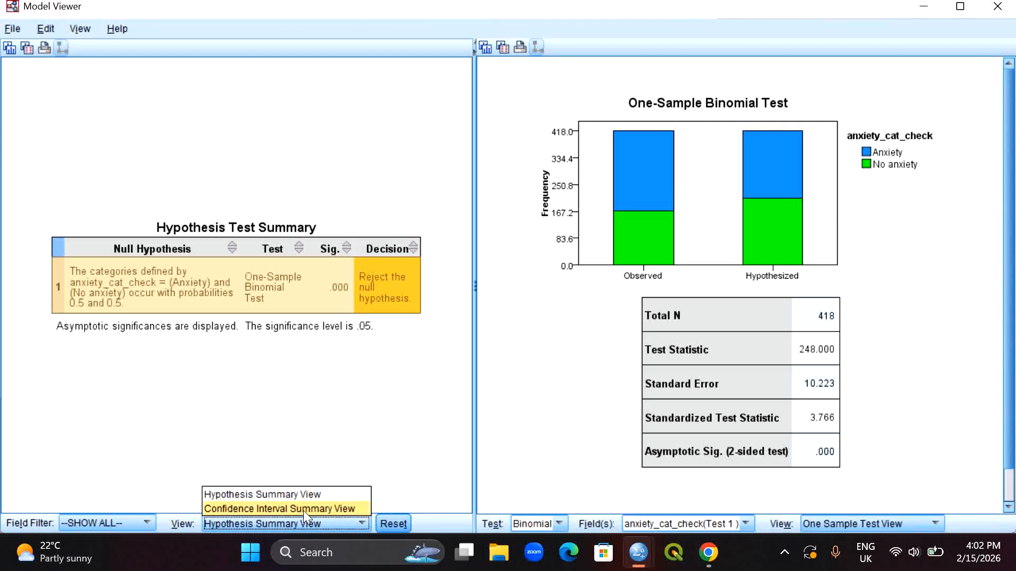
pyautogui.click(304, 509)
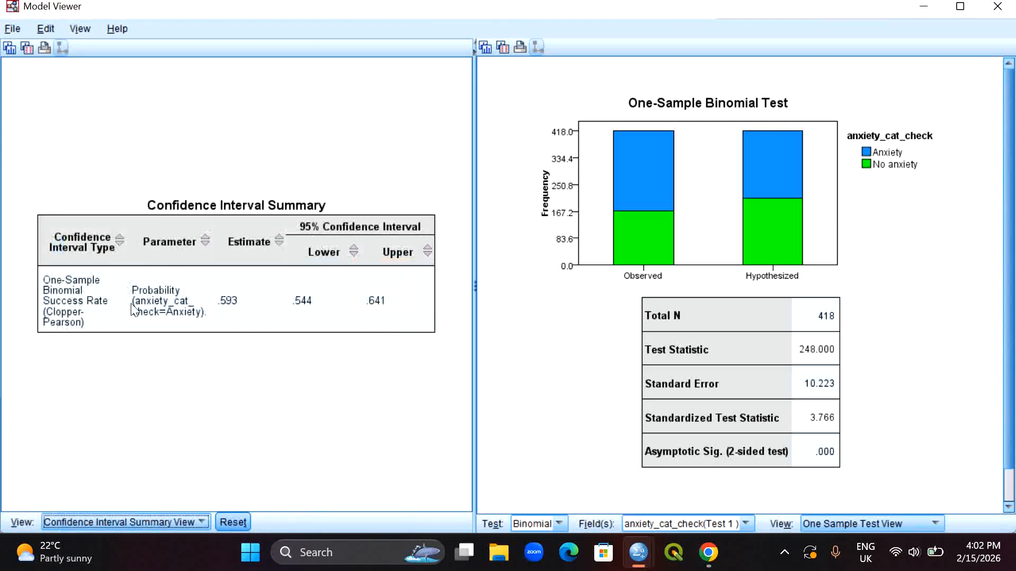